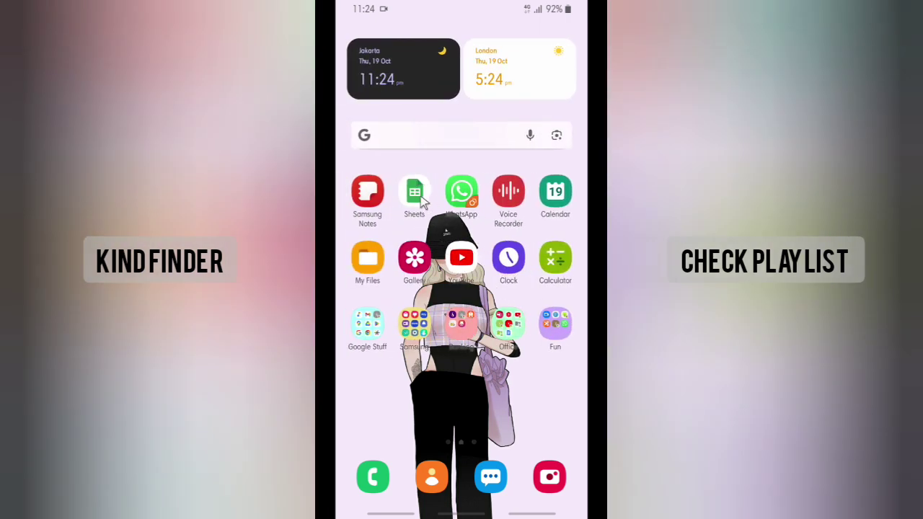
Launch Google Sheets from the home screen to show the Drive spreadsheet list
click(421, 201)
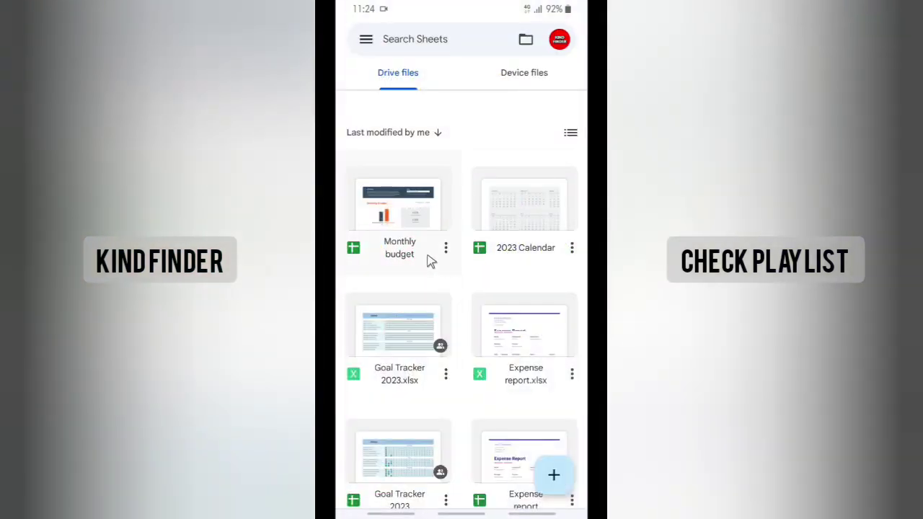
Remove the lower Monthly budget tile, sending it to the Bin
scroll(427, 260, down, 1)
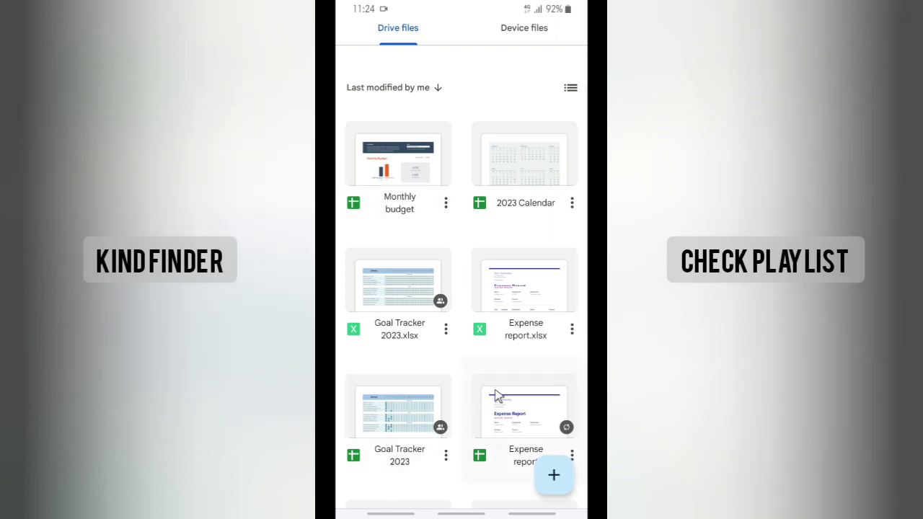
scroll(514, 378, down, 2)
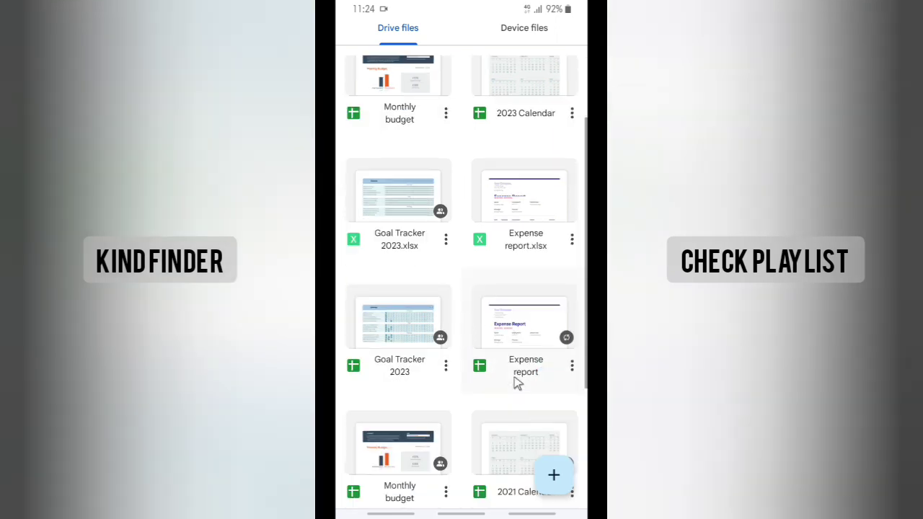
click(446, 492)
scroll(426, 438, down, 3)
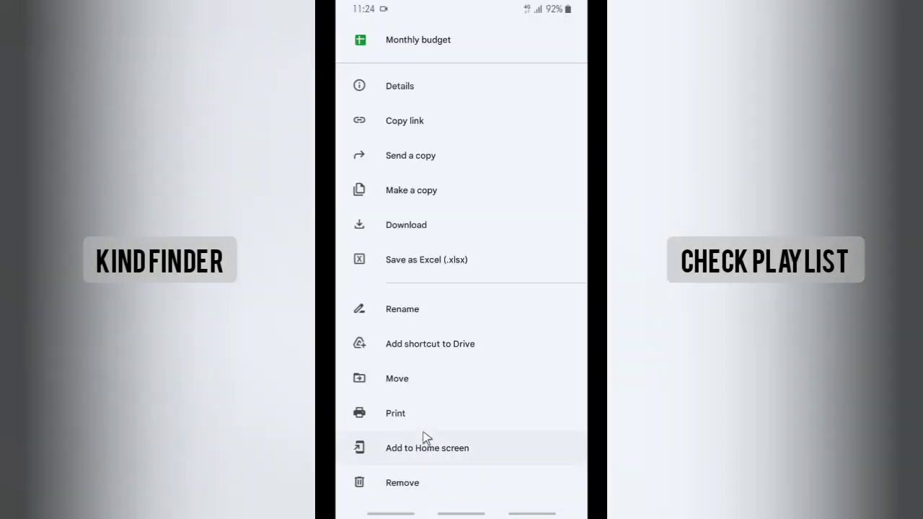
click(403, 483)
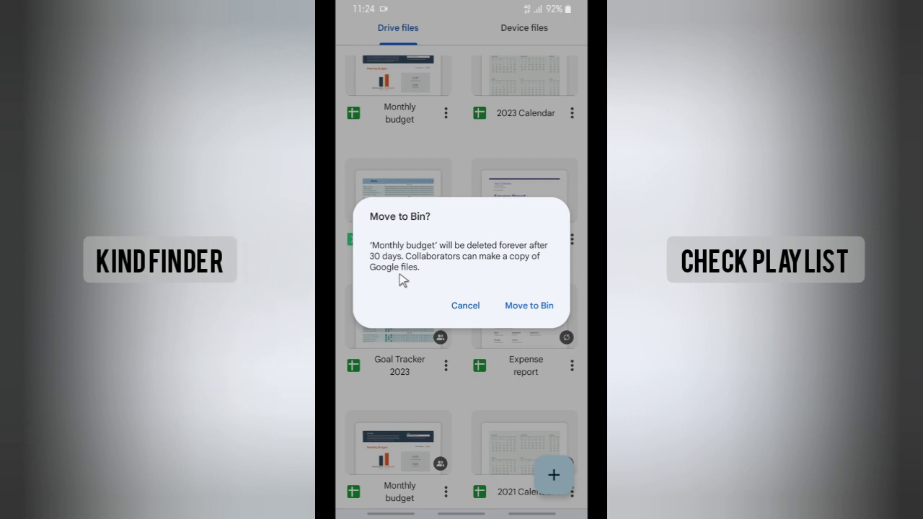
click(475, 289)
Confirm moving Monthly budget to the Bin, then open the Bin from the navigation drawer
click(529, 310)
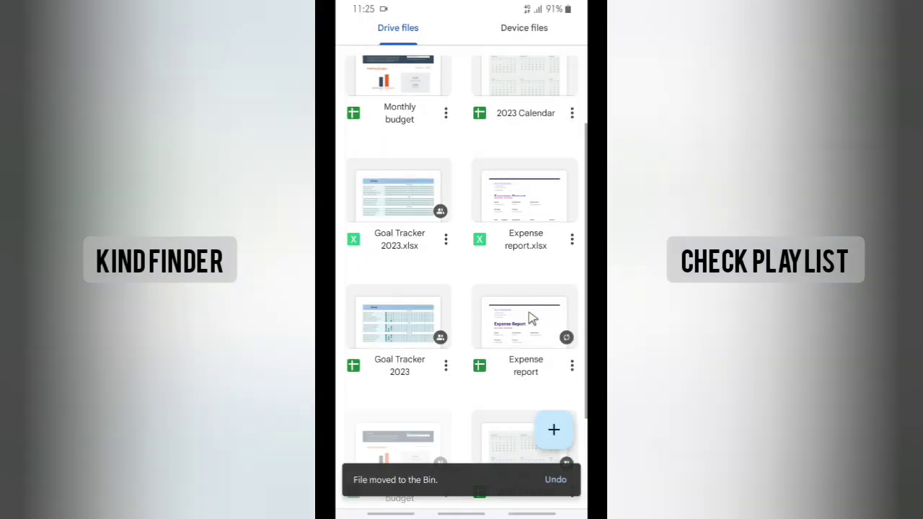
drag(497, 344, 496, 347)
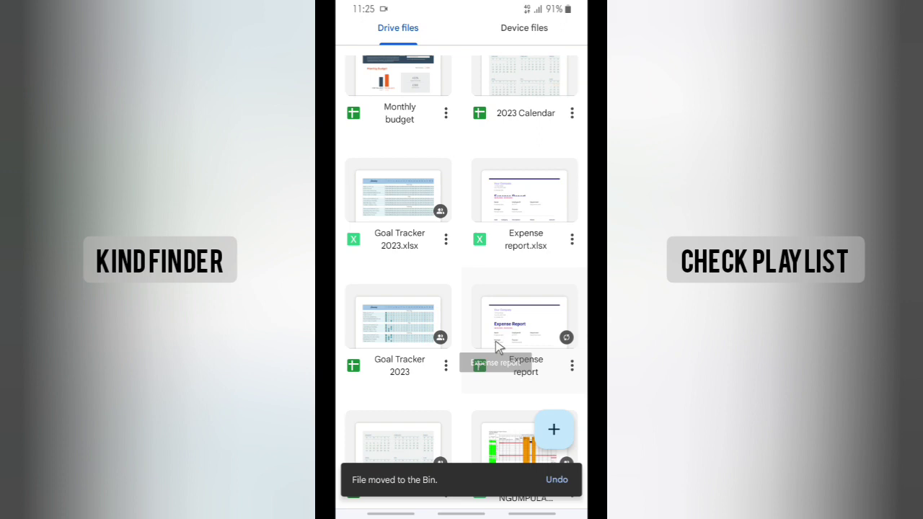
scroll(495, 342, up, 3)
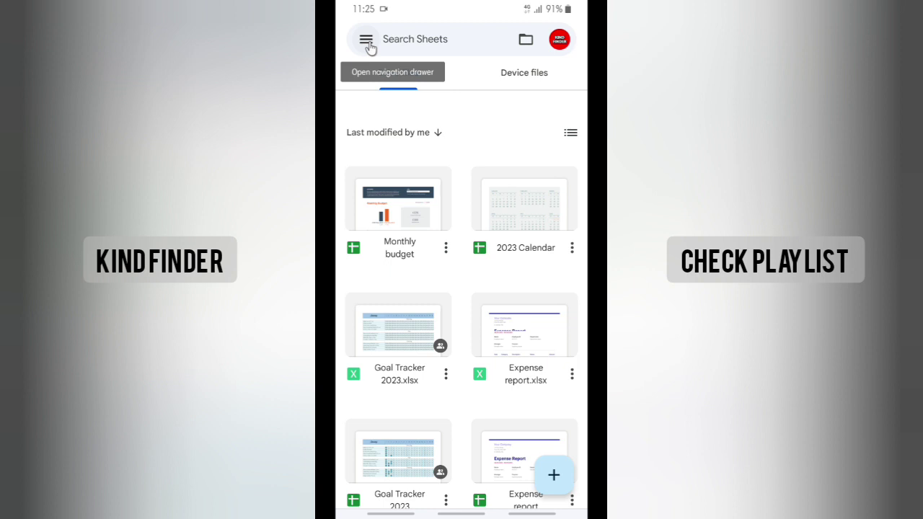
click(366, 40)
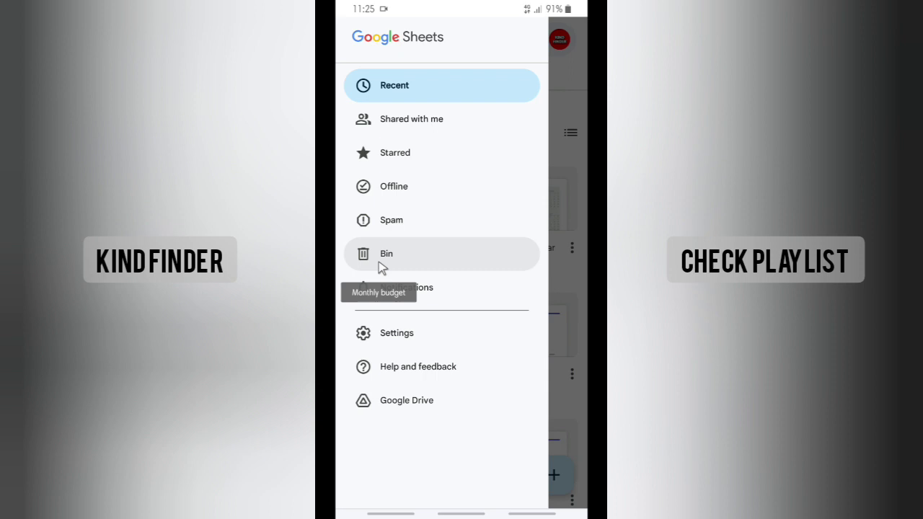
click(425, 256)
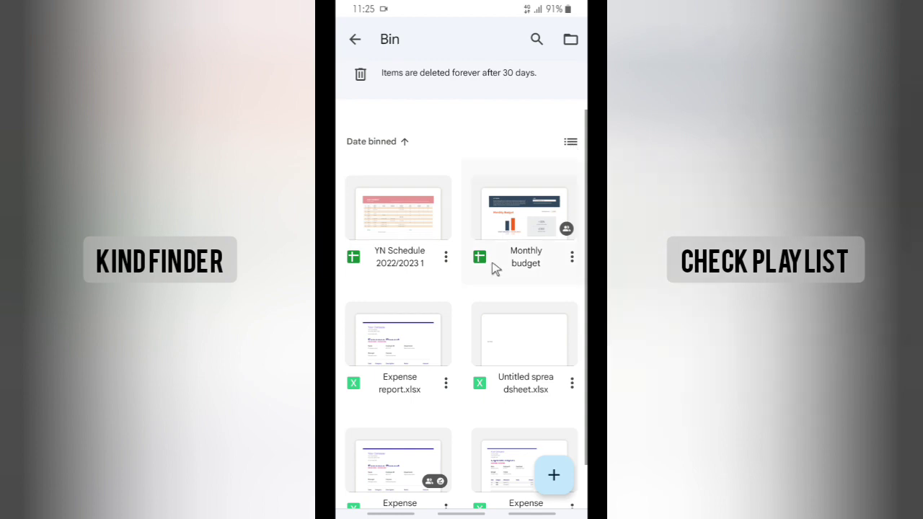
Permanently delete YN Schedule 2022/2023 1 and Monthly budget from the Bin
click(446, 259)
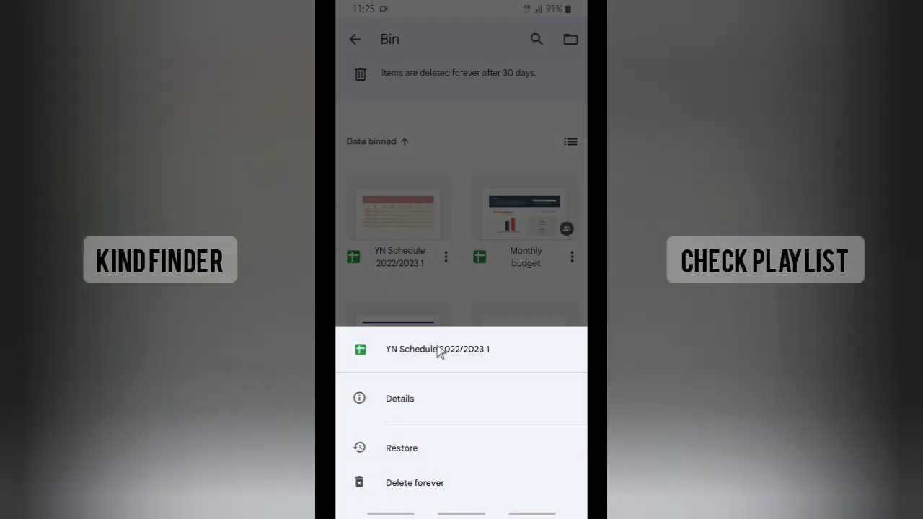
click(425, 484)
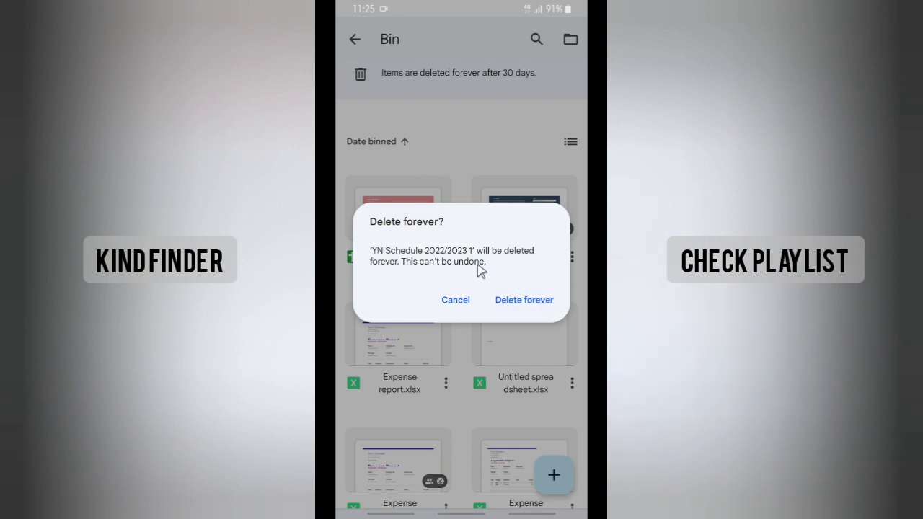
click(527, 300)
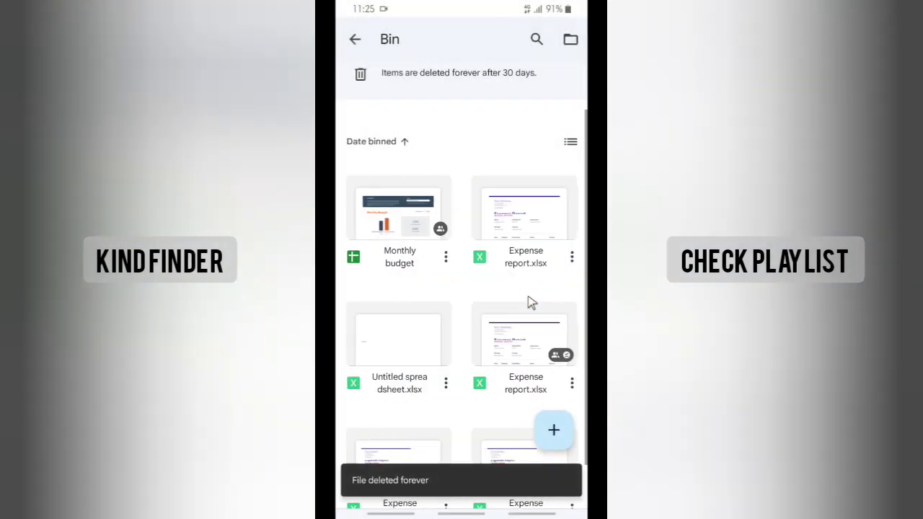
click(443, 231)
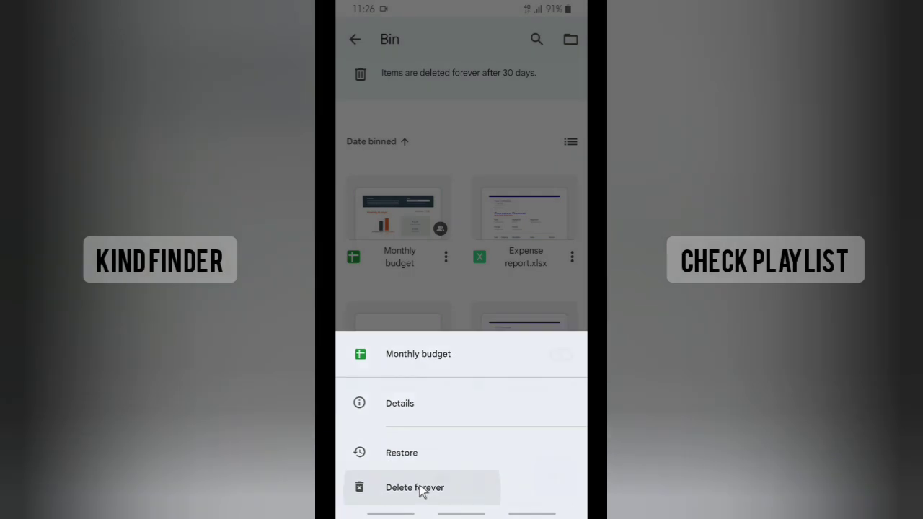
click(422, 487)
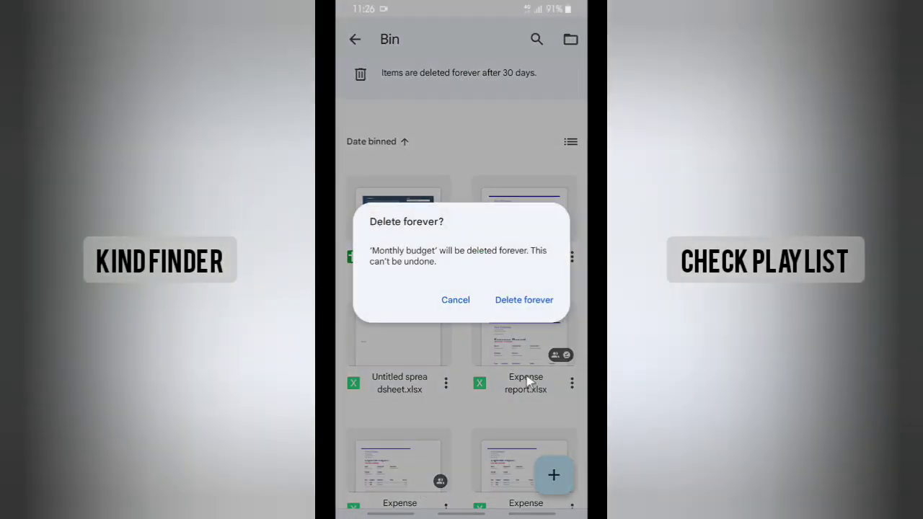
click(515, 297)
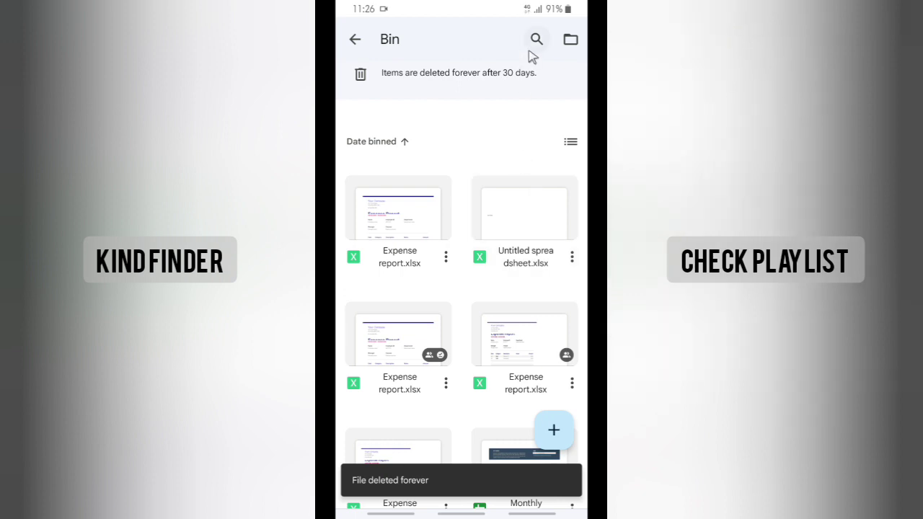
Switch the Bin to list view and permanently delete the first Expense report.xlsx
click(571, 143)
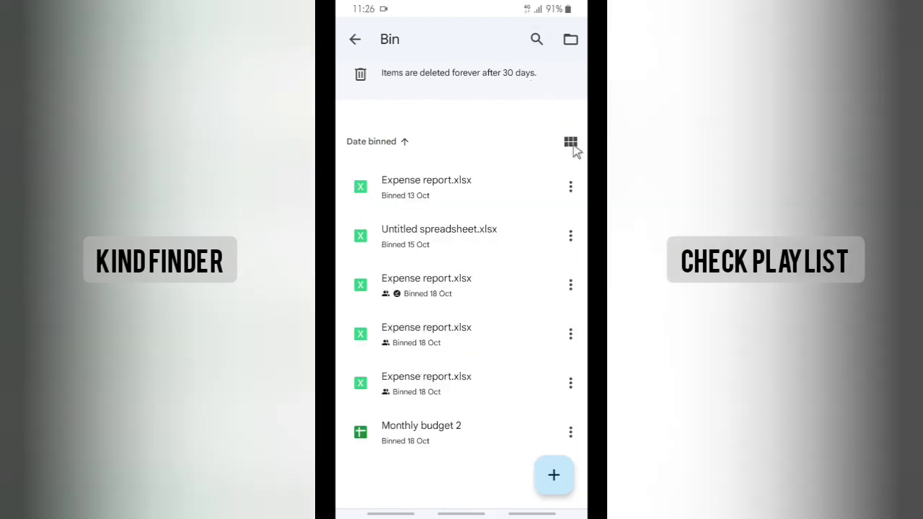
click(552, 181)
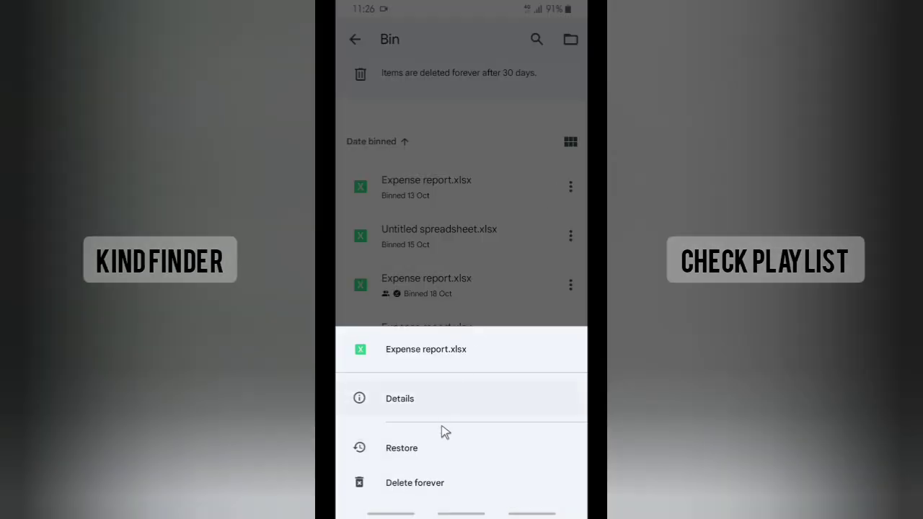
click(436, 487)
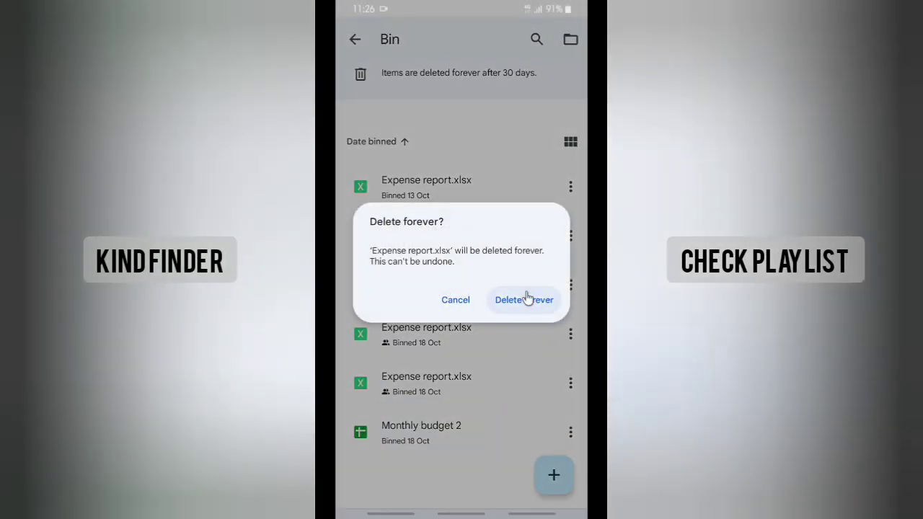
click(525, 299)
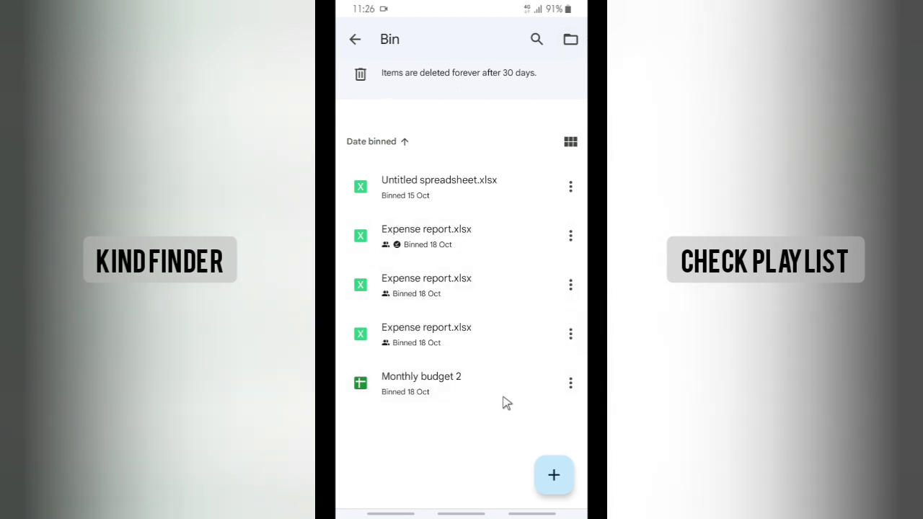
Restore Monthly budget 2 and one Expense report.xlsx from the Bin
click(484, 387)
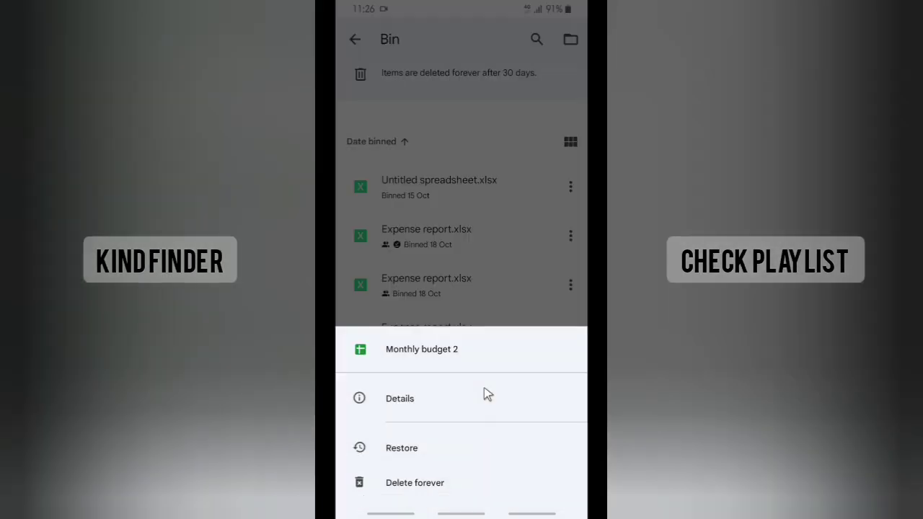
click(421, 456)
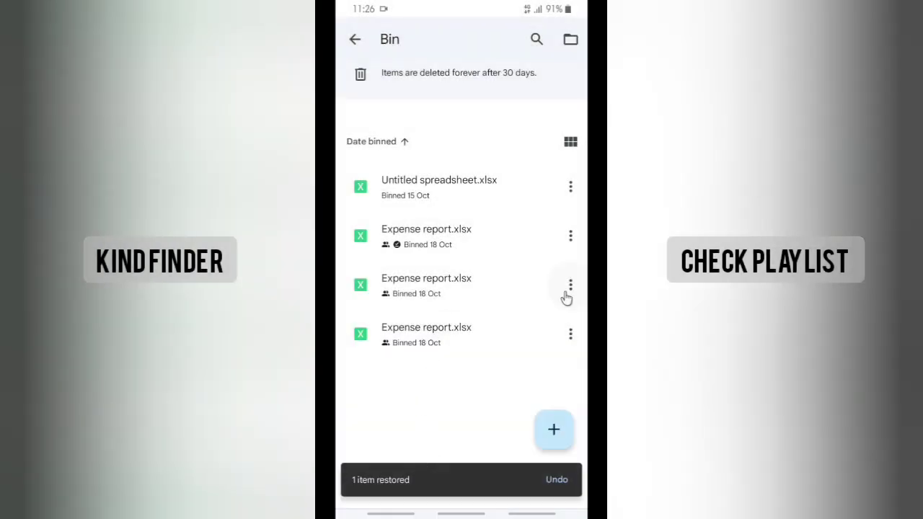
click(566, 294)
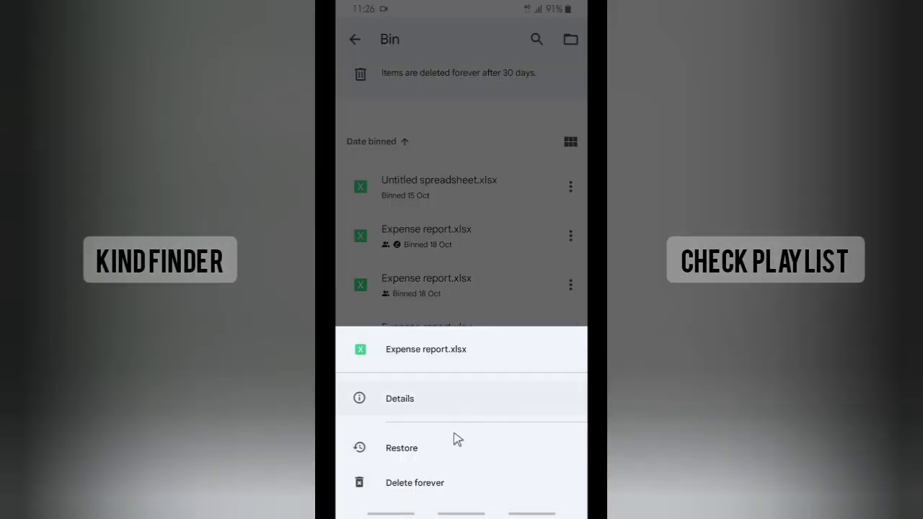
click(431, 457)
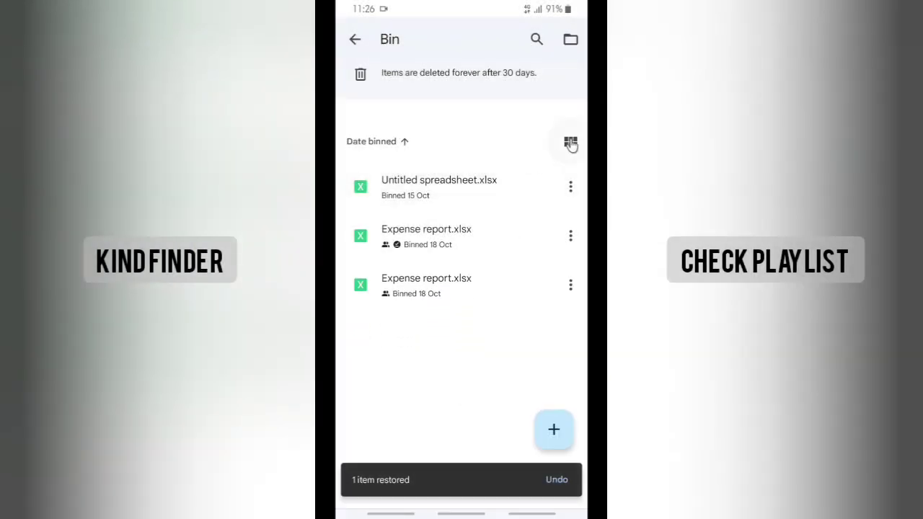
Switch the Bin to grid view and restore the lower Expense report.xlsx
click(571, 142)
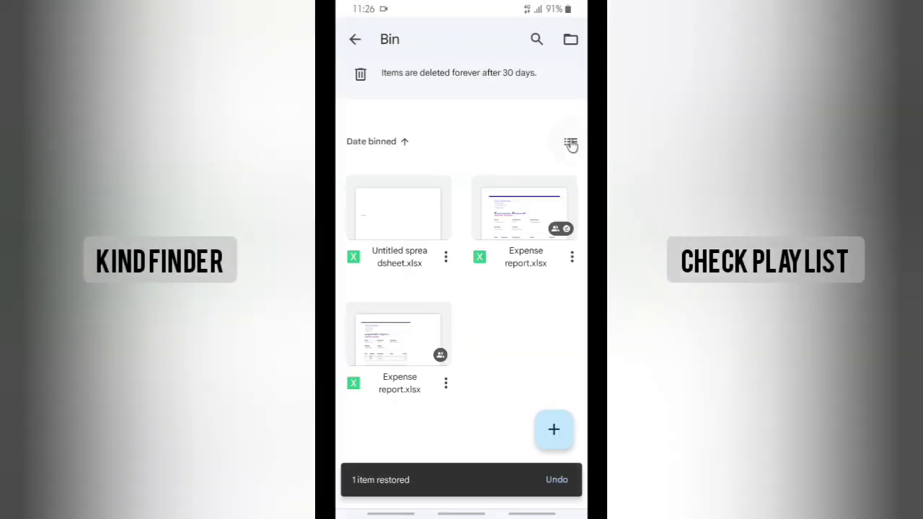
click(446, 384)
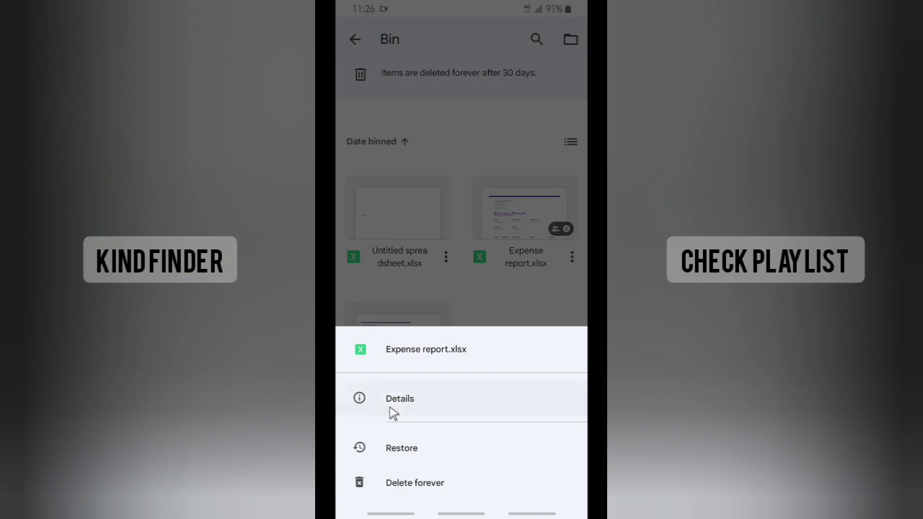
click(384, 453)
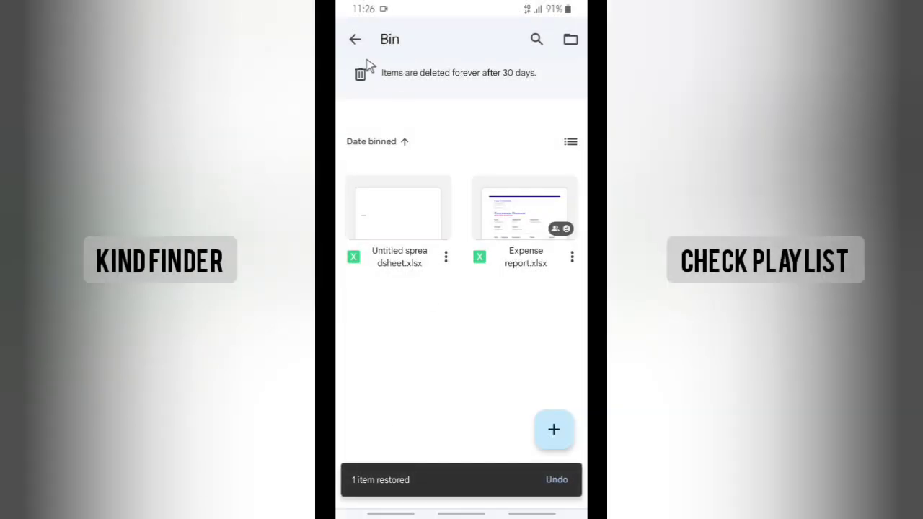
click(355, 42)
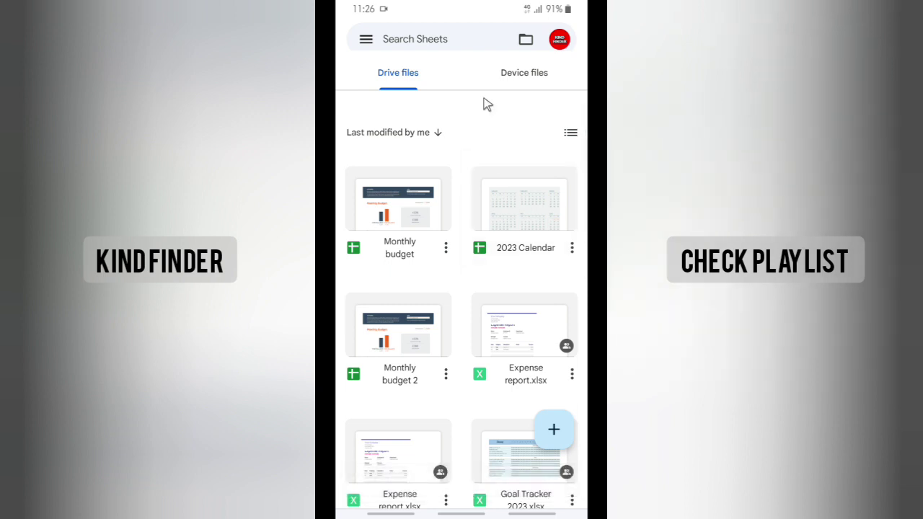
scroll(487, 144, down, 3)
scroll(490, 194, up, 3)
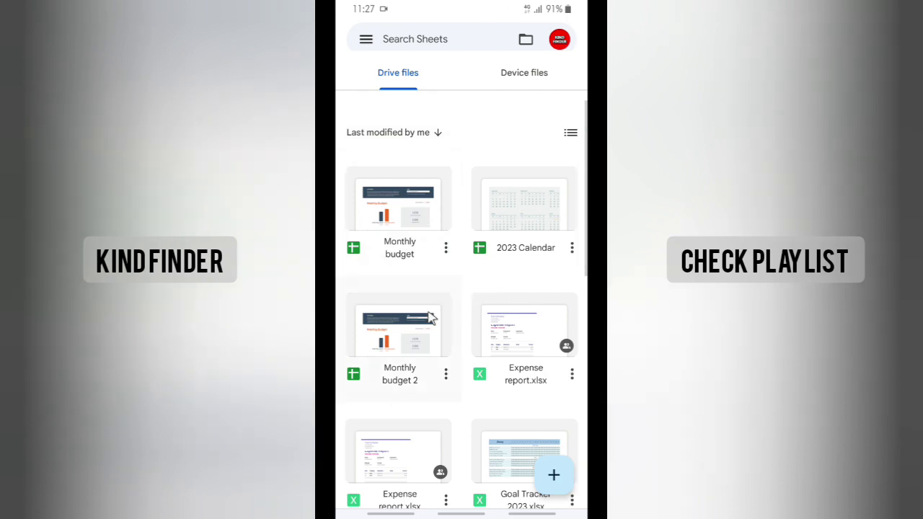
Return to the Android home screen and swipe to an empty page showing only the dock
middle_click(433, 281)
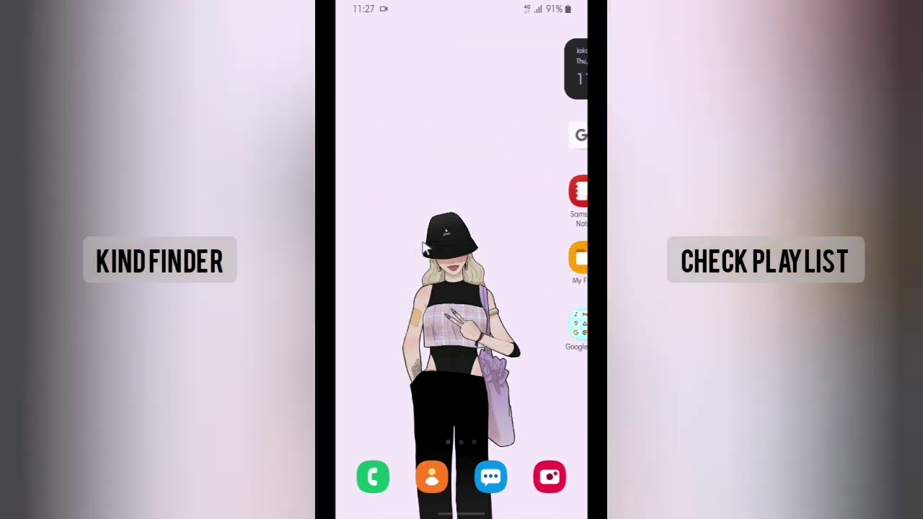
scroll(424, 247, left, 2)
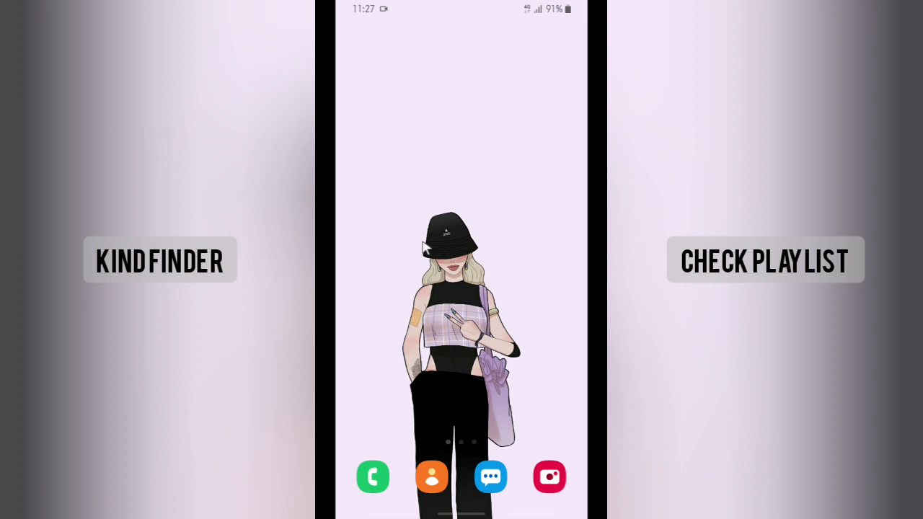